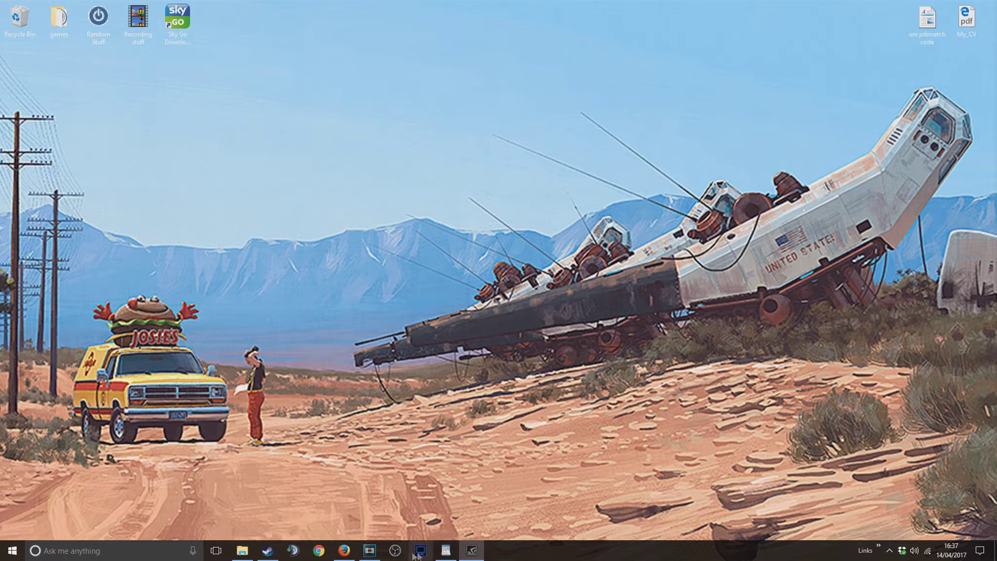
Restore the Vegas Pro 13.0 window from the Windows taskbar
left_click(370, 551)
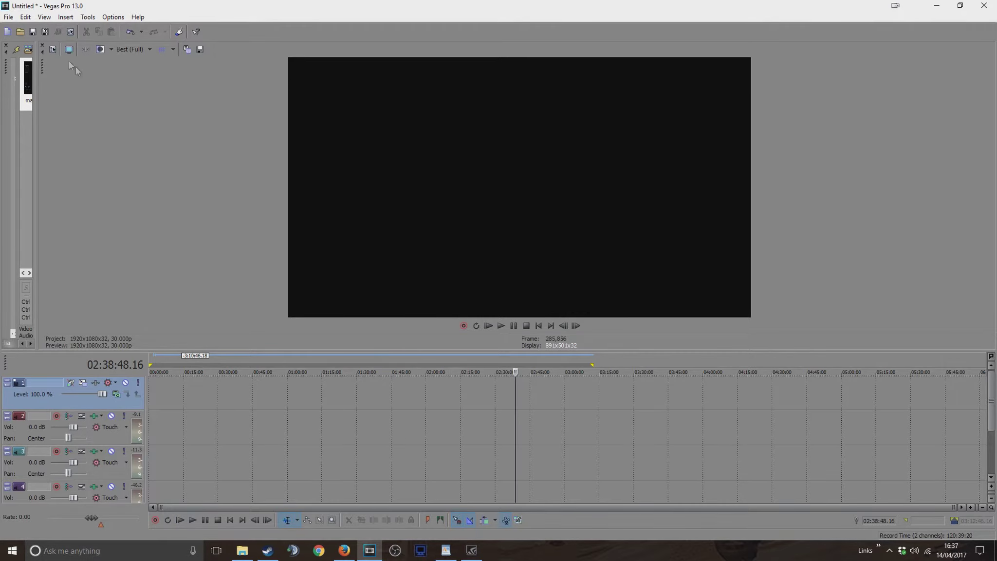
Open the 'marshall mhq cheetah near end' video from New Volume (D:) into the project
left_click(8, 17)
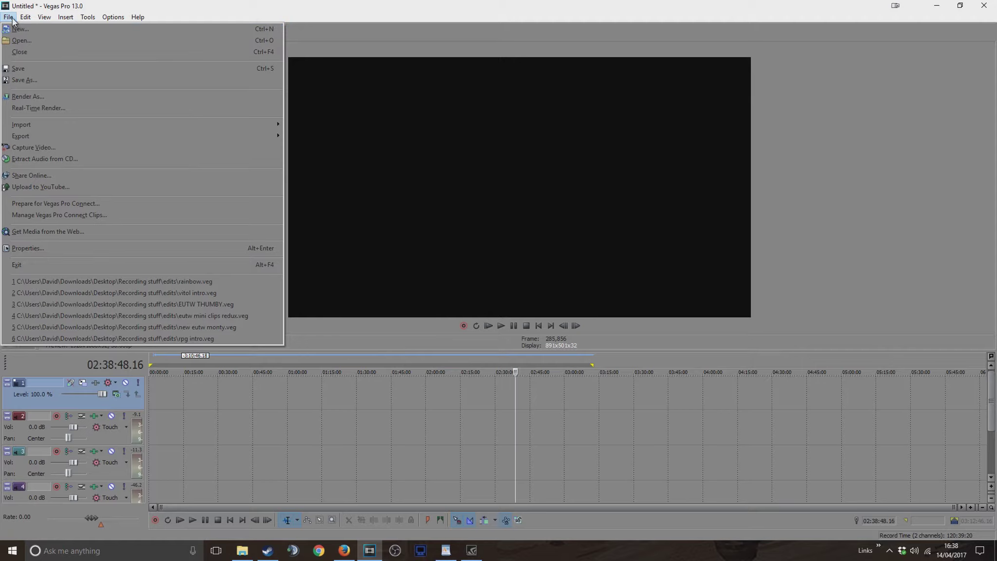
left_click(30, 40)
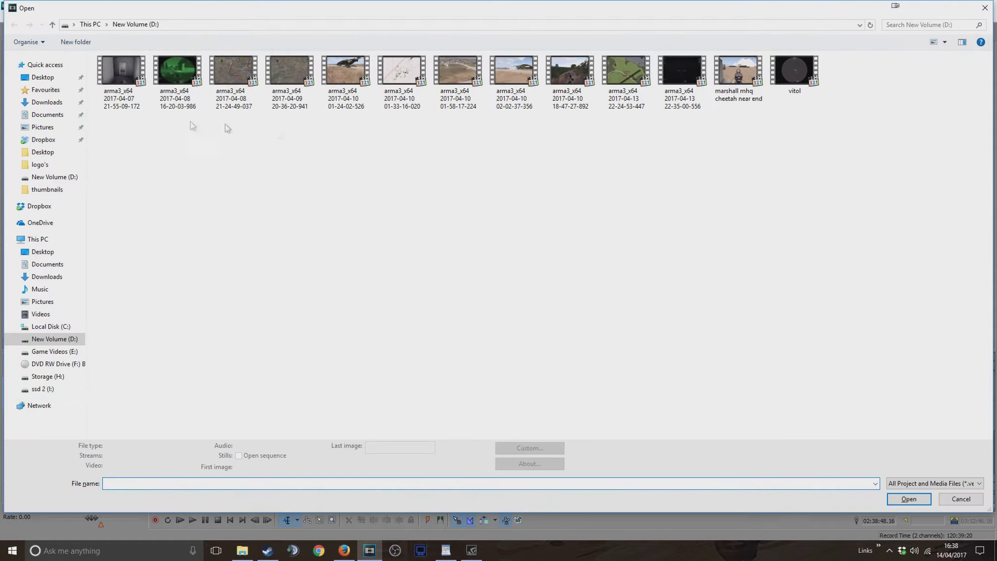
left_click(740, 72)
left_click(908, 498)
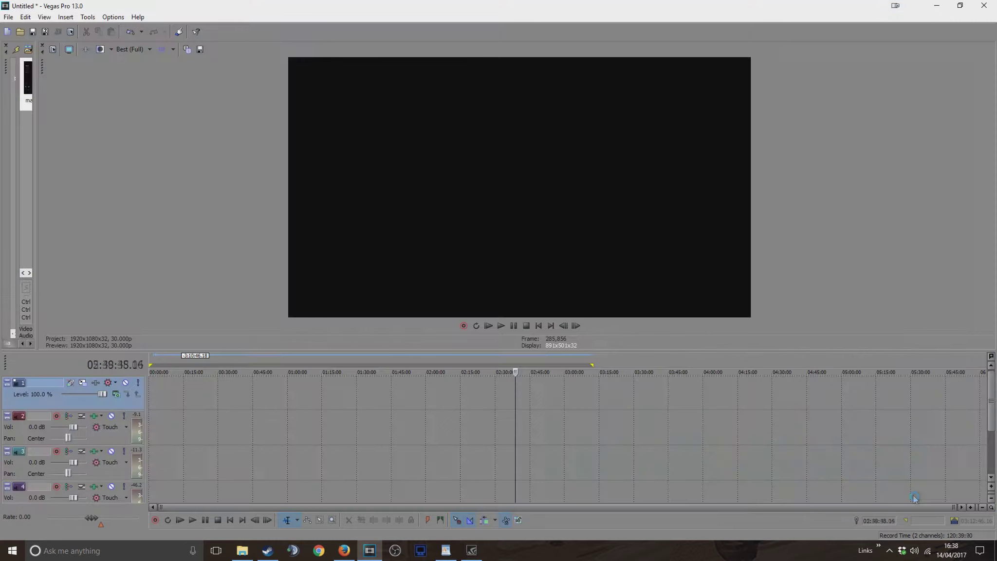
Move the gameplay clip to 00:00 and enlarge the preview pane above the tracks
left_click_drag(436, 381, 271, 388)
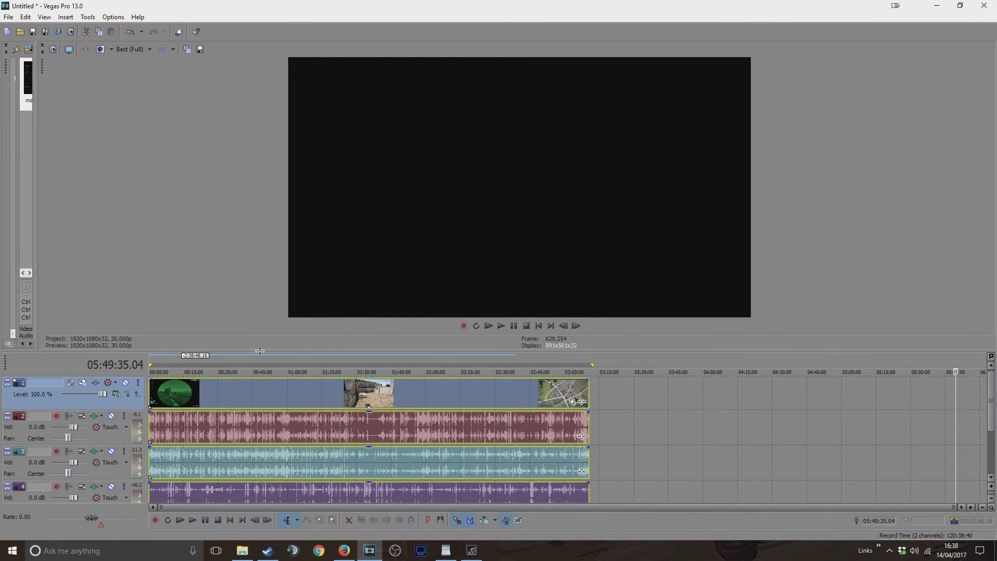
left_click_drag(259, 351, 240, 208)
left_click(299, 414)
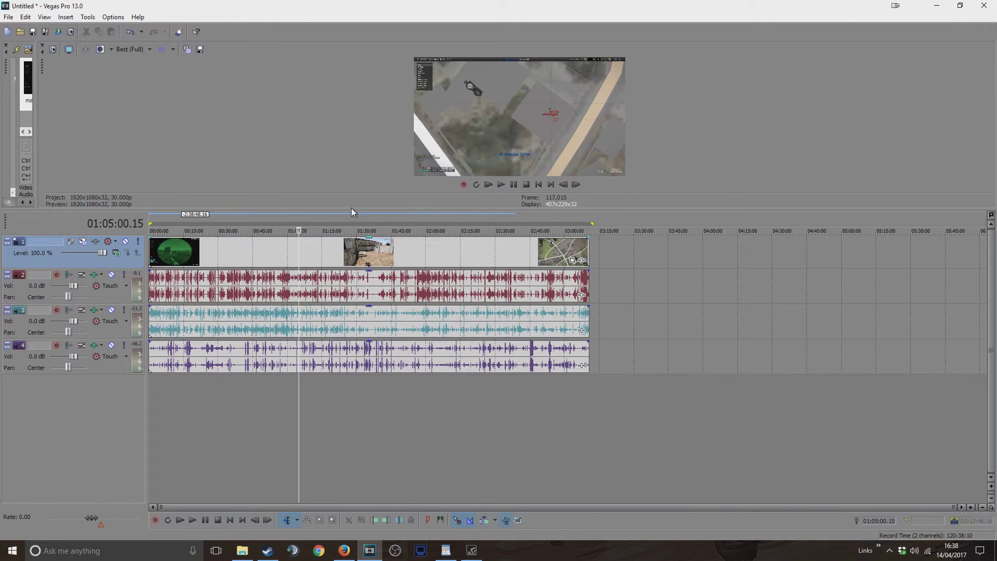
left_click_drag(352, 207, 351, 293)
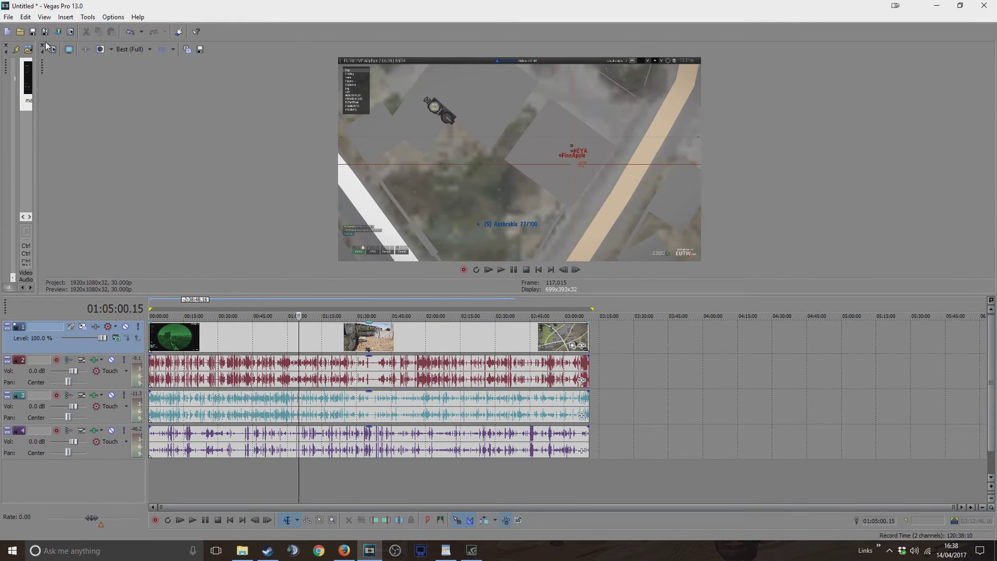
left_click(52, 49)
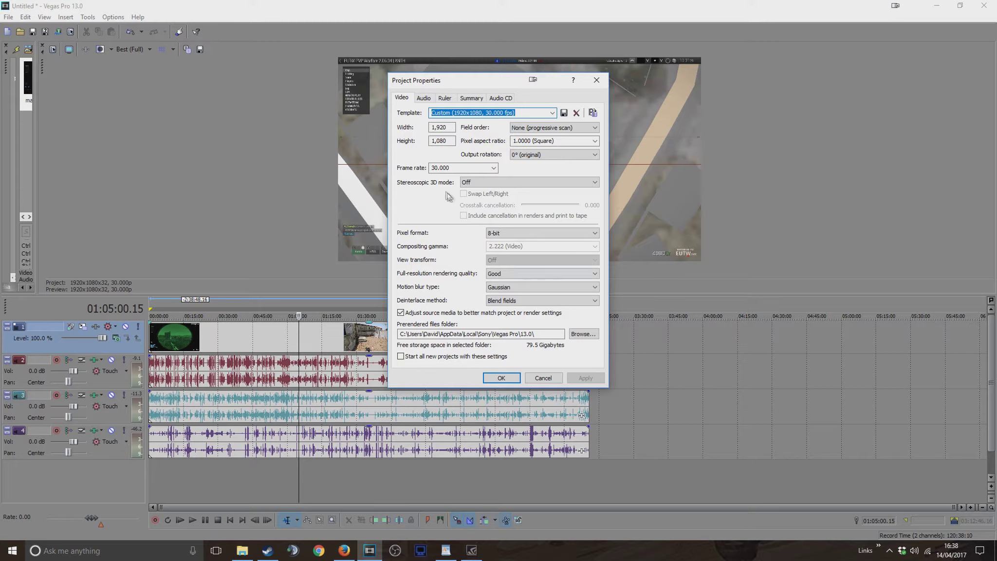
left_click(506, 378)
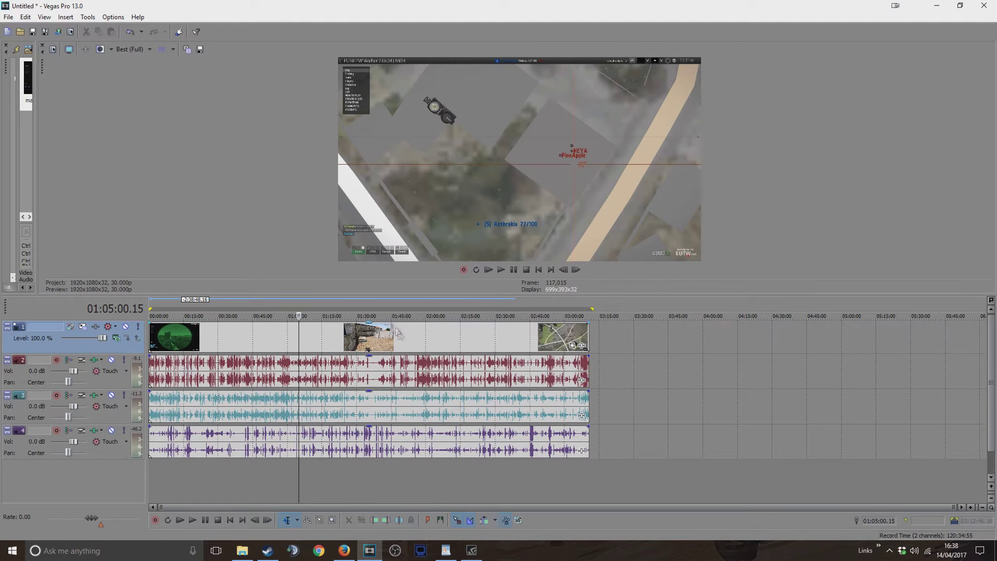
Turn on Switches > Disable Resample for the gameplay clip from its right-click menu
right_click(361, 332)
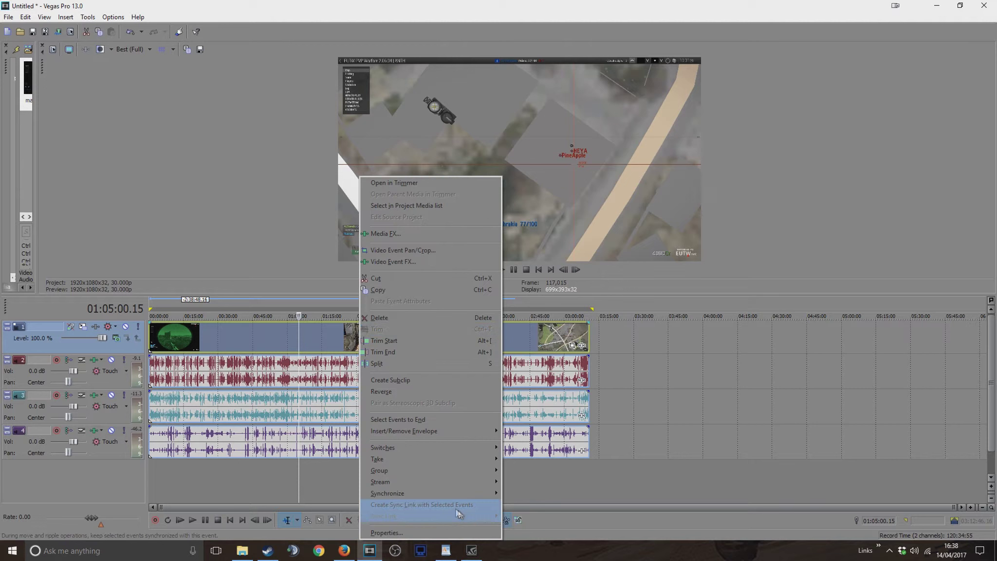
mouse_move(435, 447)
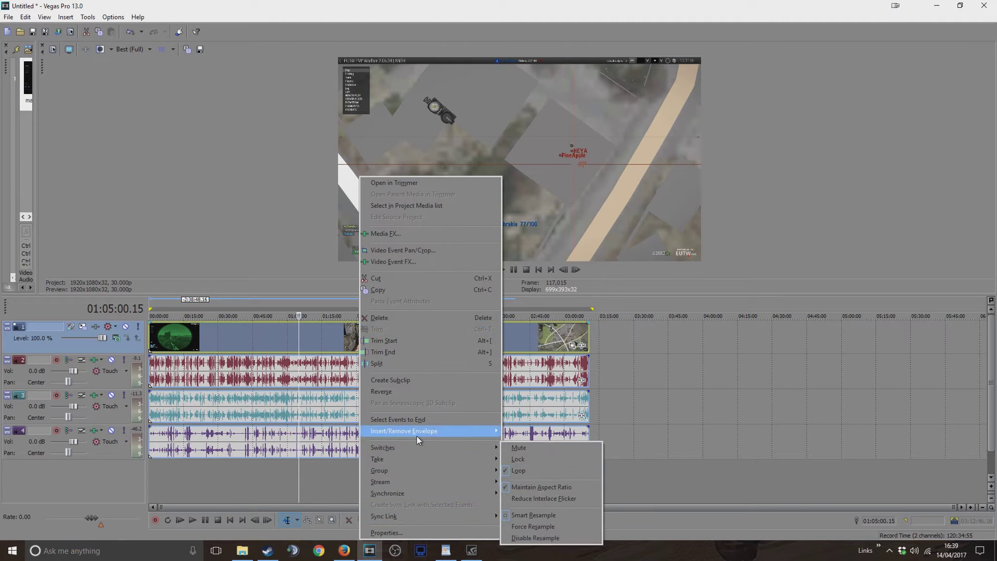
left_click(283, 469)
right_click(396, 338)
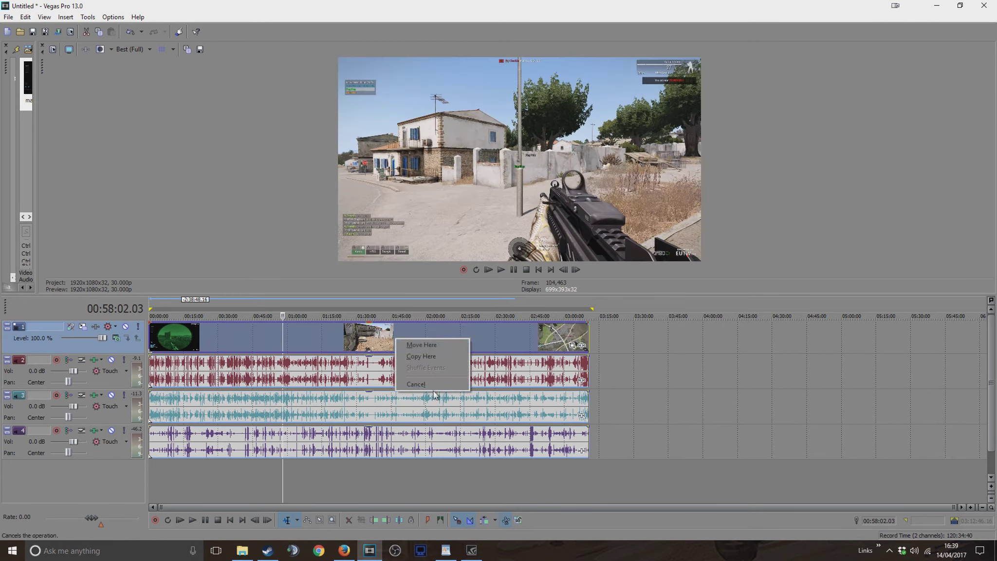
left_click(417, 384)
right_click(403, 336)
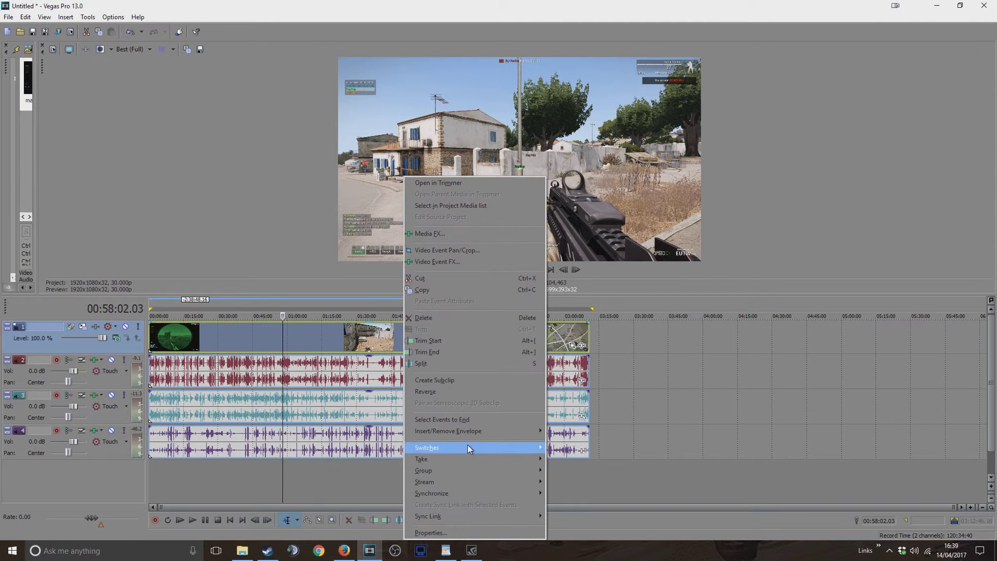
mouse_move(467, 445)
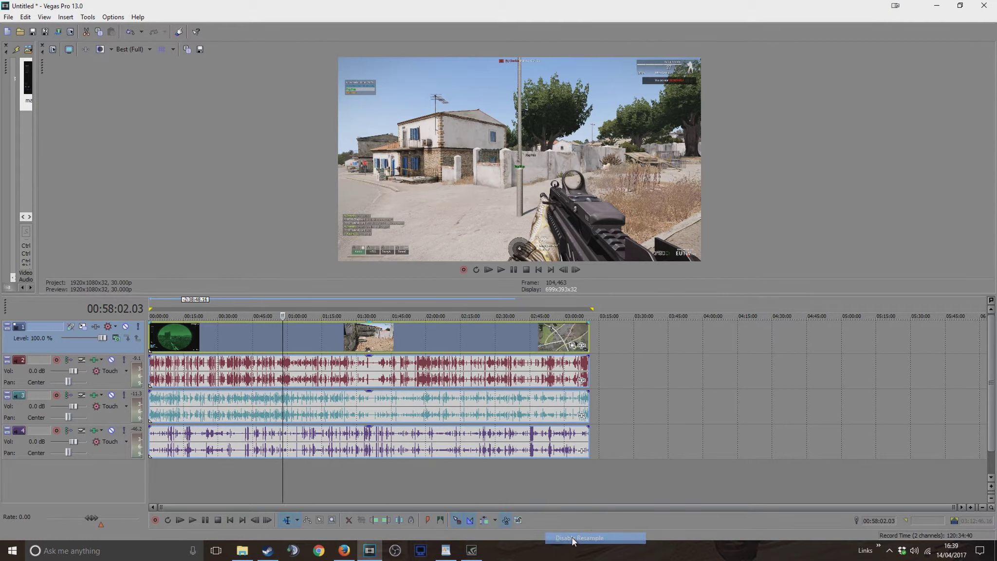
left_click(574, 539)
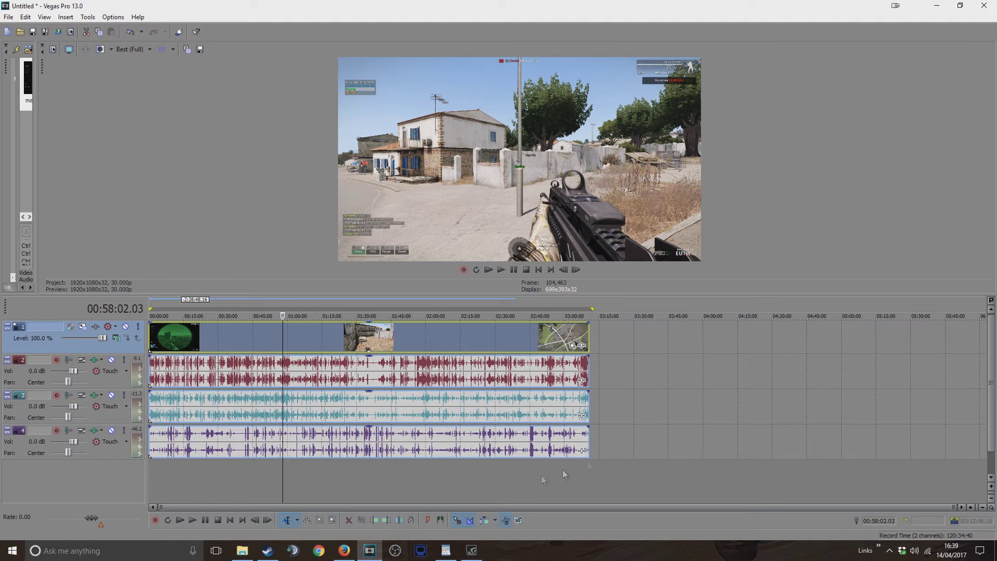
Select every event of the split gameplay clip on all four tracks with the Selection Edit tool
left_click(314, 470)
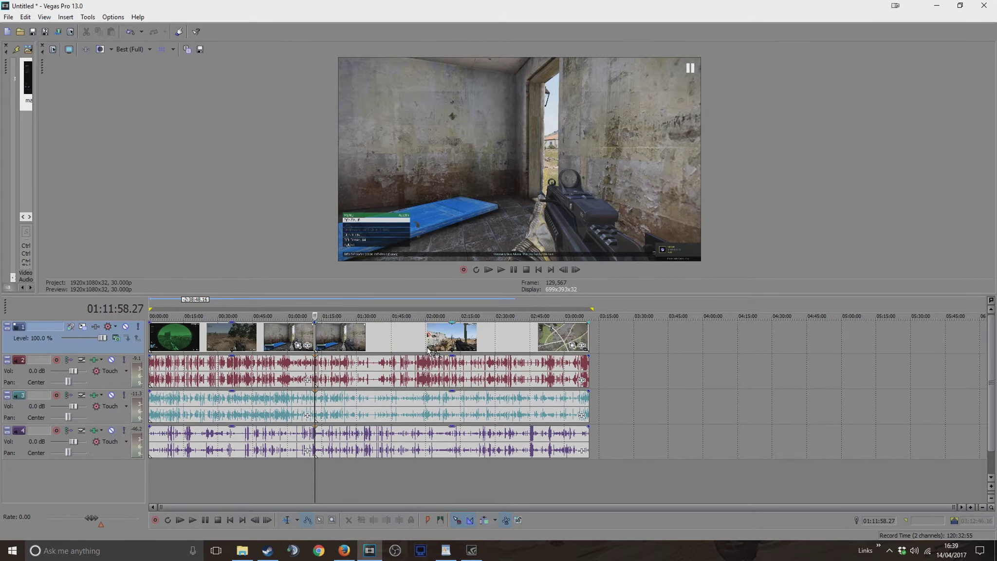
double_click(424, 342)
left_click(519, 346)
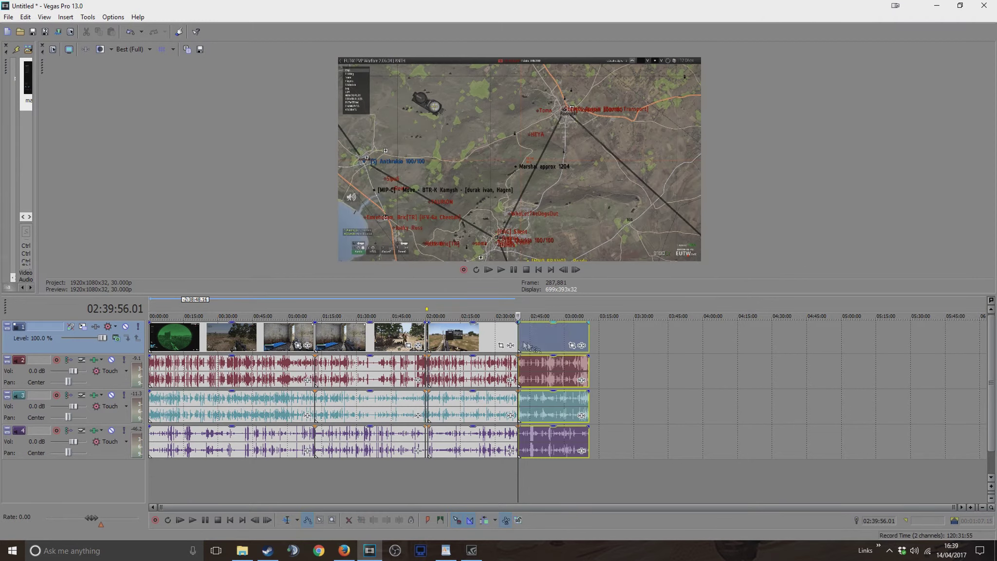
left_click(268, 334)
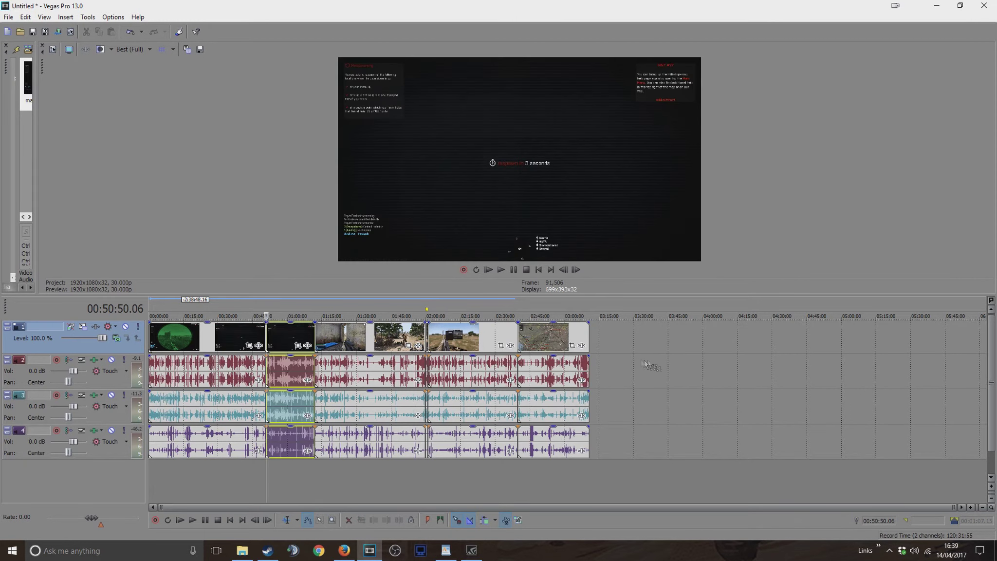
key("d")
left_click_drag(679, 339, 169, 347)
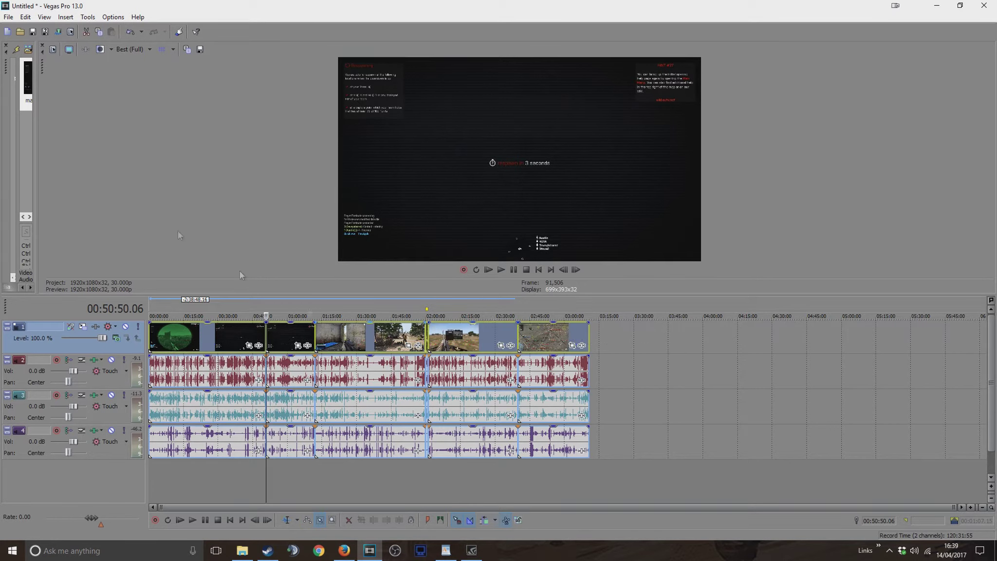
Apply Edit > Switches > Disable Resample to the selected events, then return to Normal Edit
left_click(24, 16)
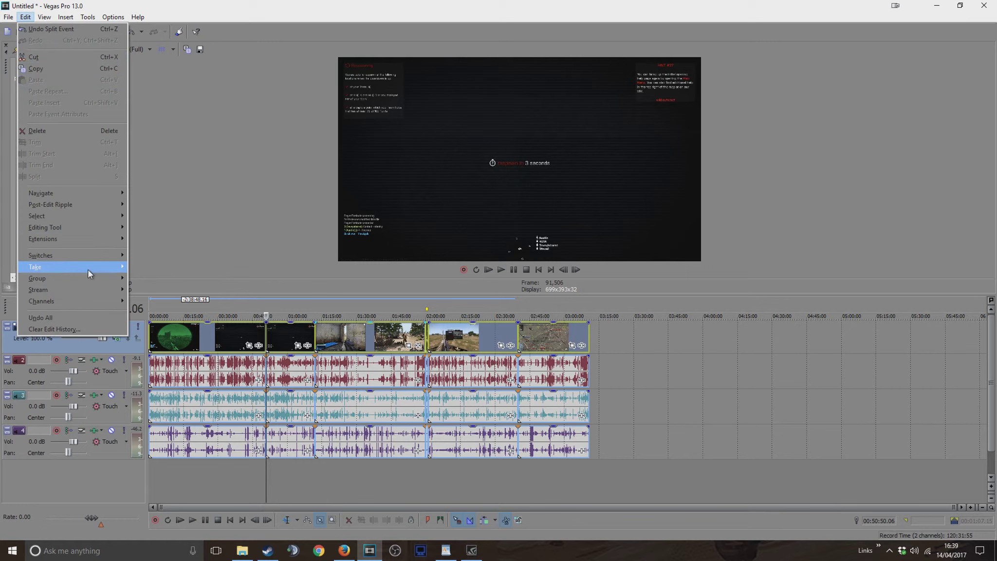
mouse_move(85, 258)
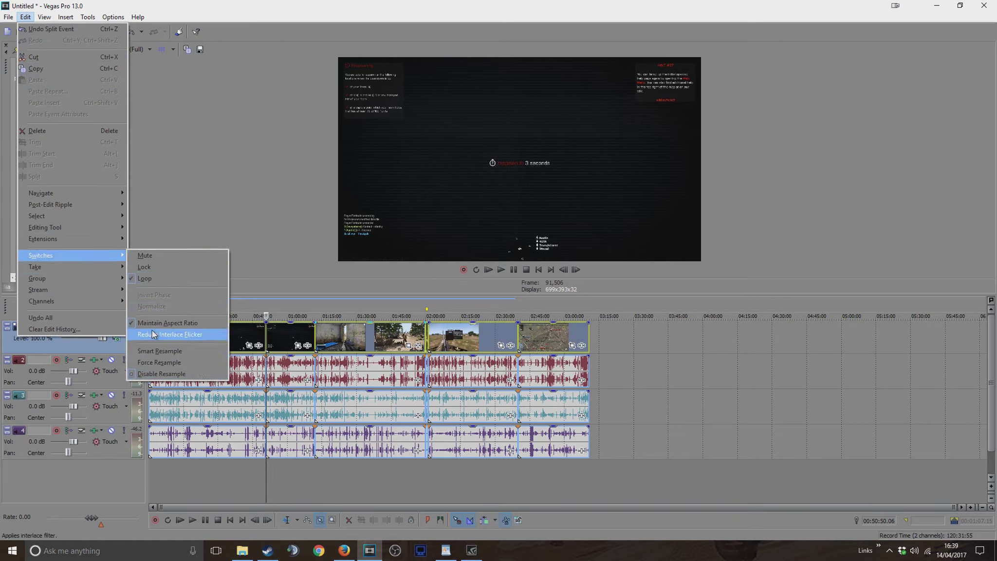
left_click(279, 202)
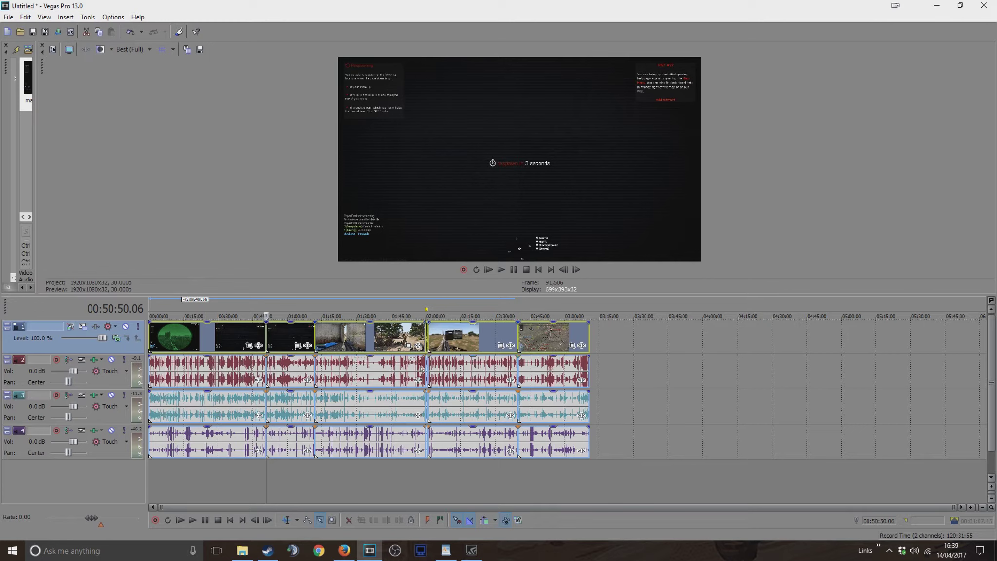
key("ctrl+d")
Select the whole project length from 00:00:00.00 with Ctrl+A
left_click(383, 307)
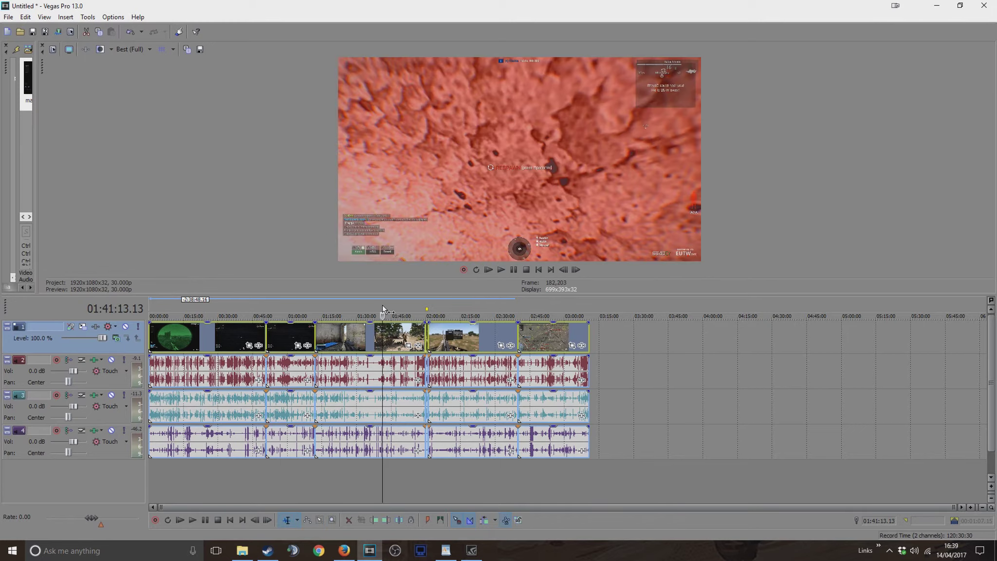
left_click(345, 310)
key("ctrl+a")
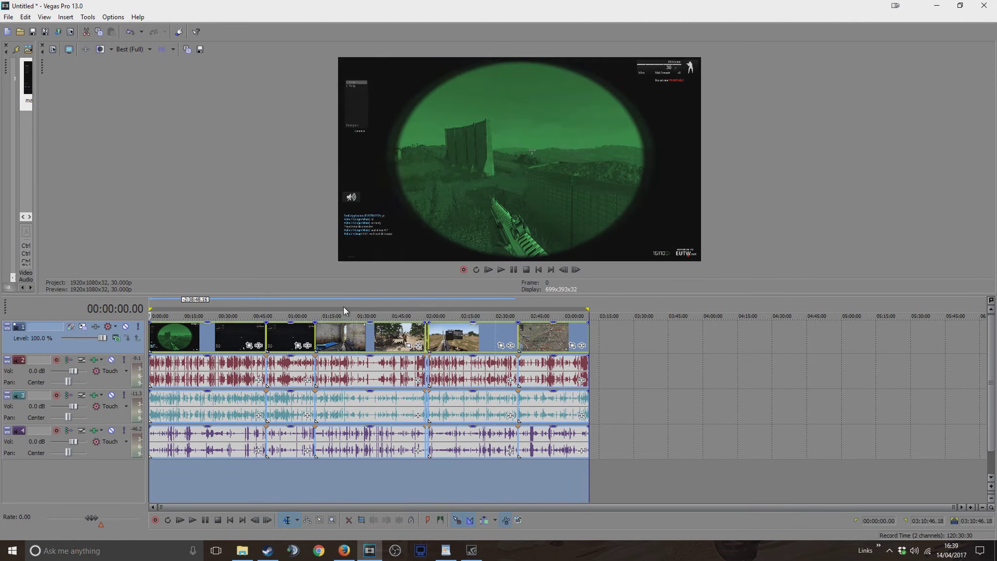
left_click(44, 16)
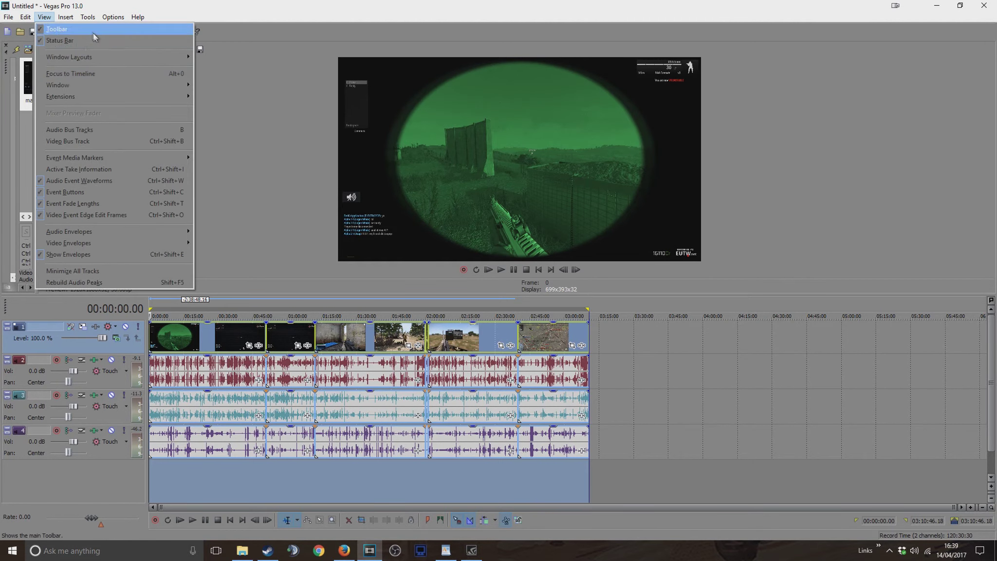
In Render As, customize the MainConcept AVC/AAC 'youtube 1440 p 60 fps' template (3840×2160, 30 fps)
mouse_move(8, 17)
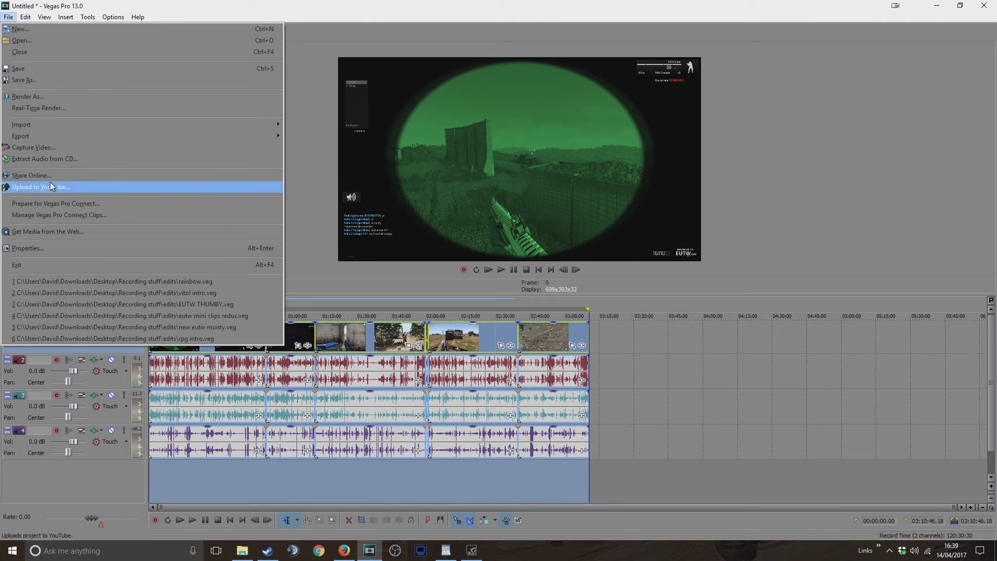
left_click(58, 97)
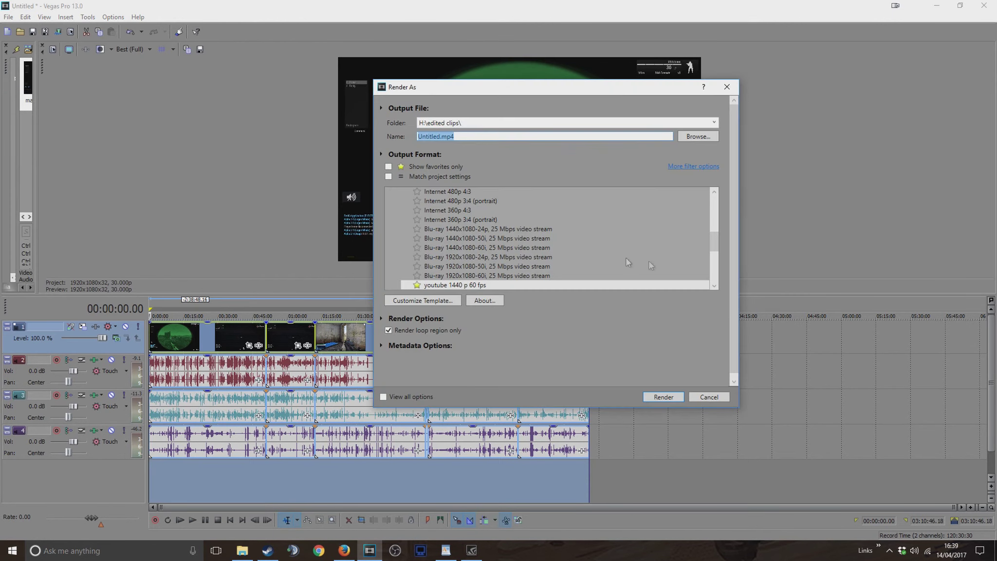
left_click_drag(716, 243, 711, 214)
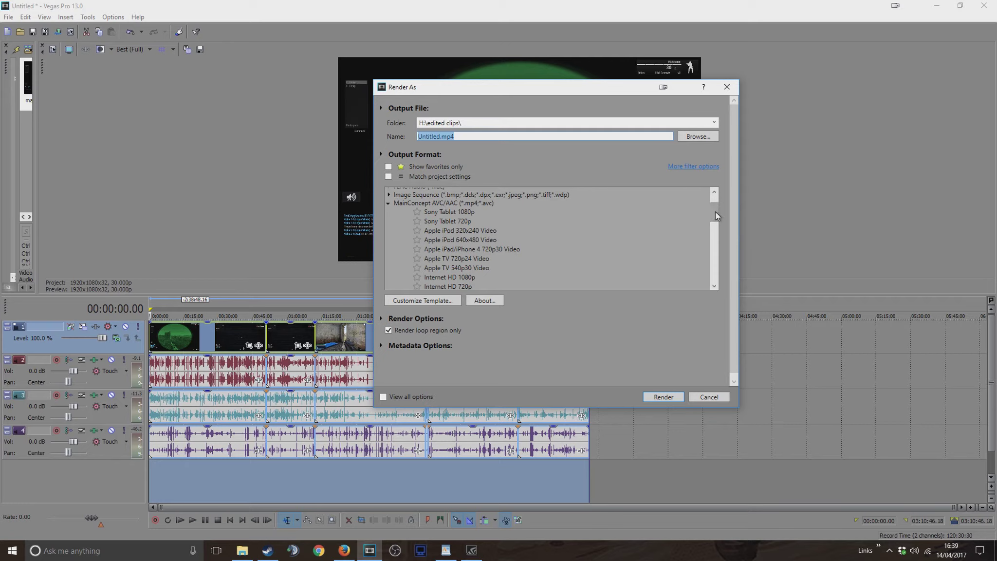
left_click_drag(715, 212, 715, 247)
left_click(473, 256)
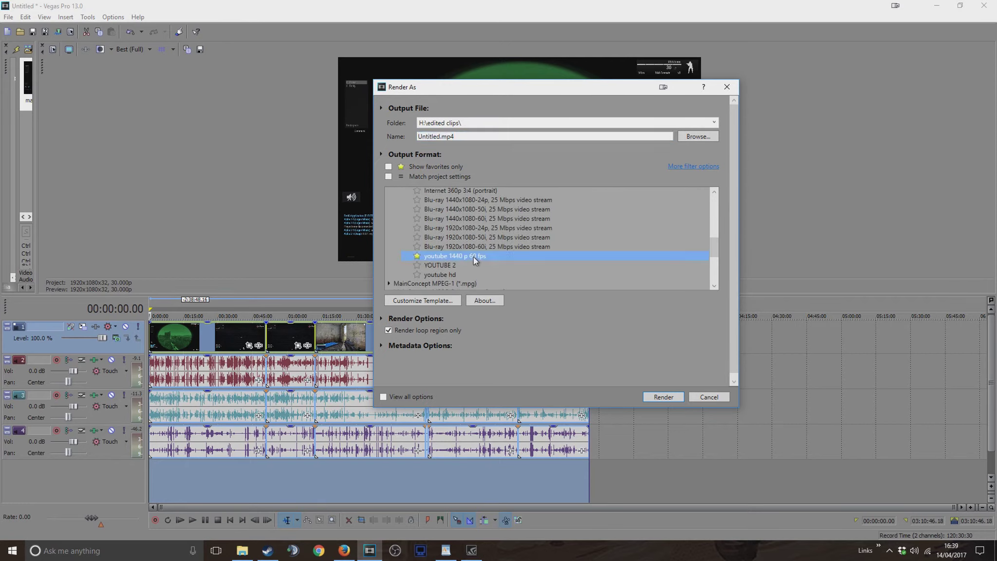
left_click(437, 300)
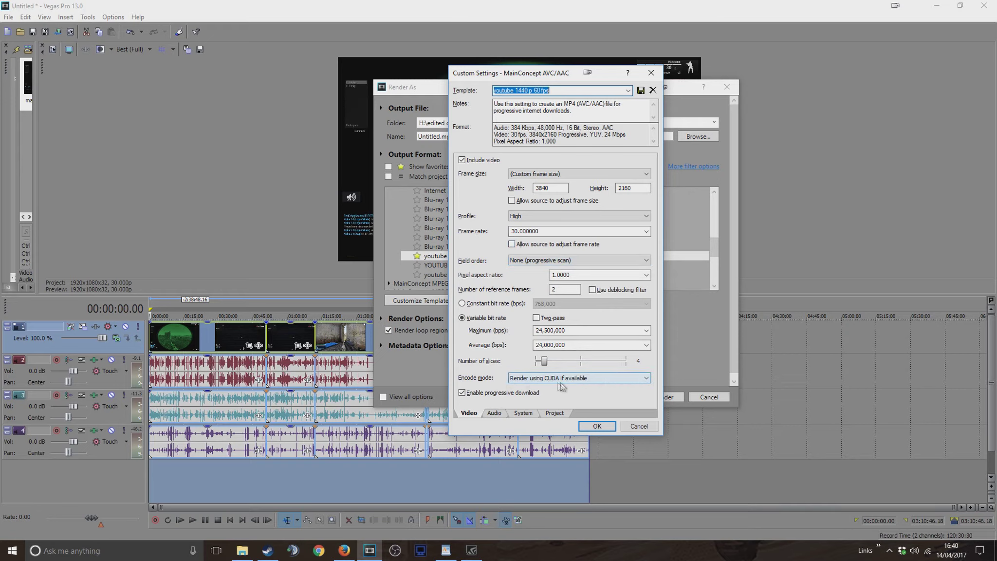
Review the template's Video, Audio, System and Project settings, keeping CUDA encoding, and close unchanged
left_click(647, 381)
left_click(647, 382)
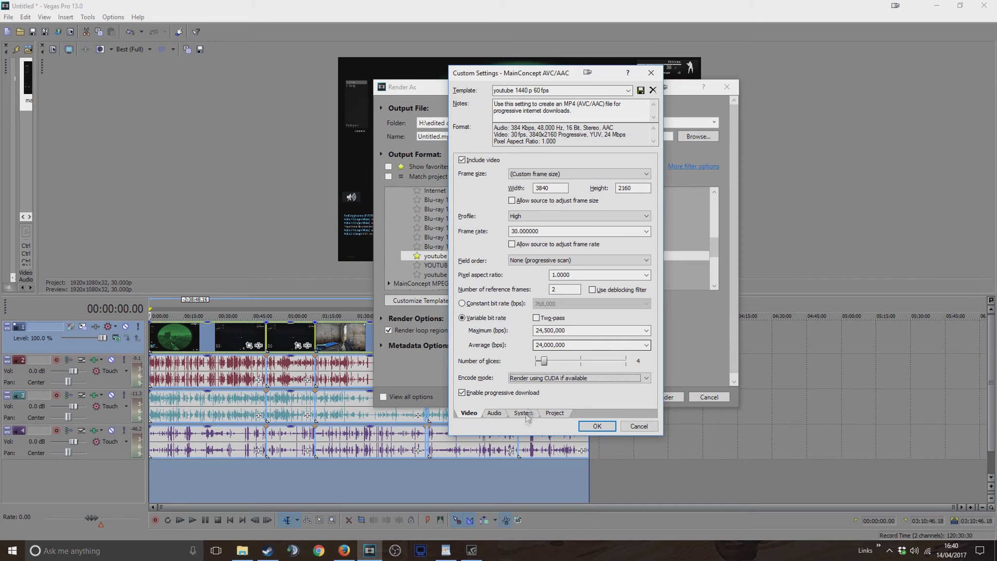
left_click(494, 413)
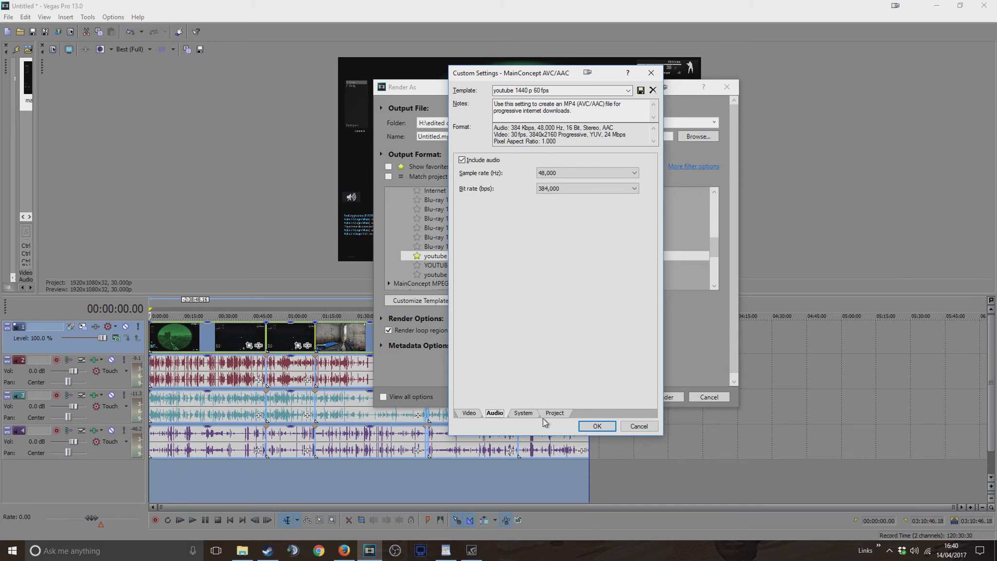
left_click(470, 413)
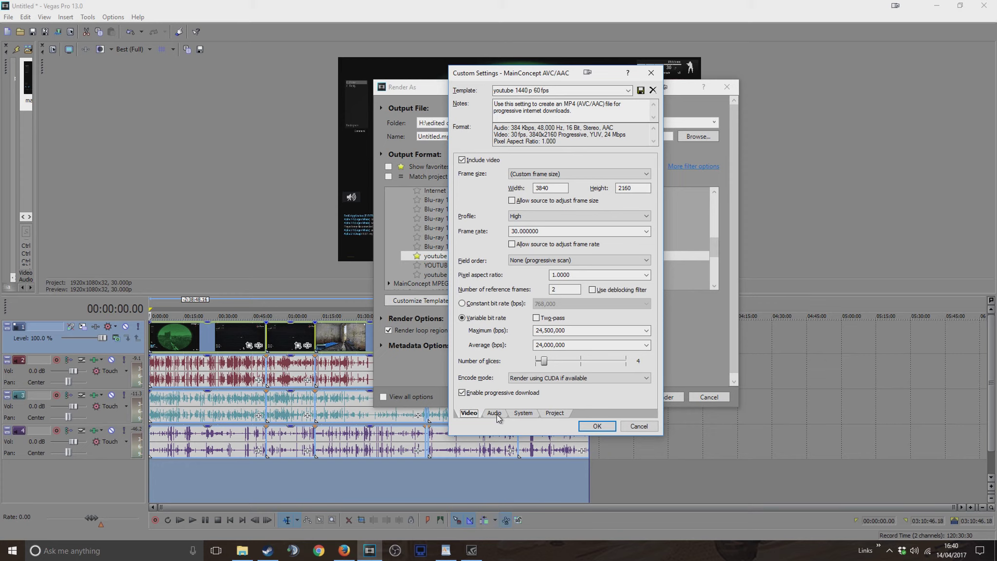
left_click(495, 414)
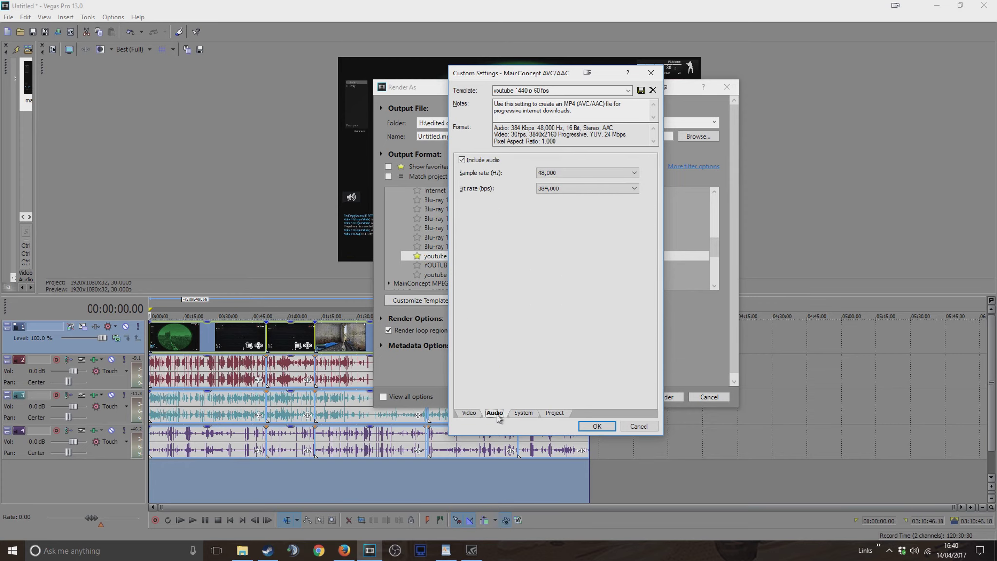
left_click(523, 414)
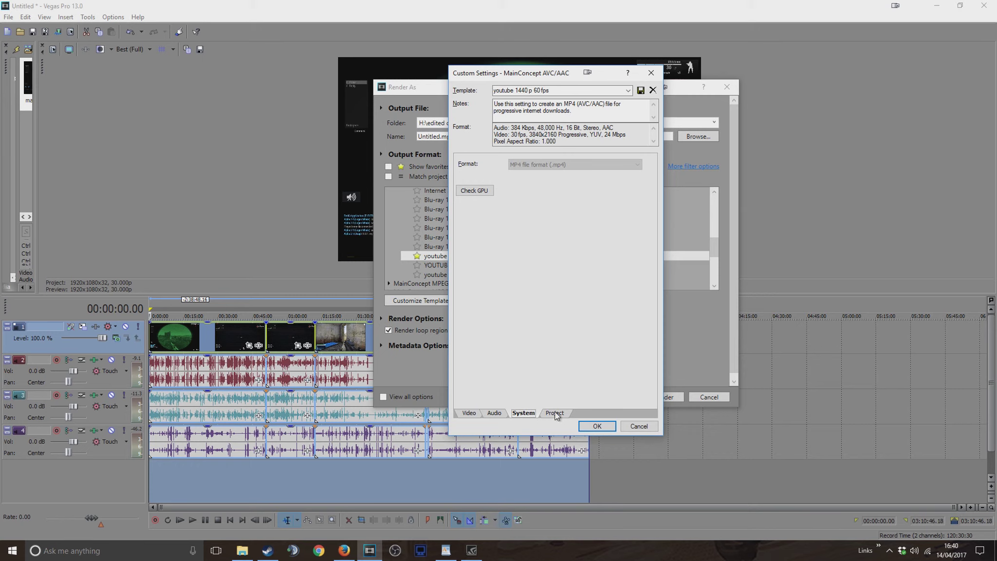
left_click(555, 413)
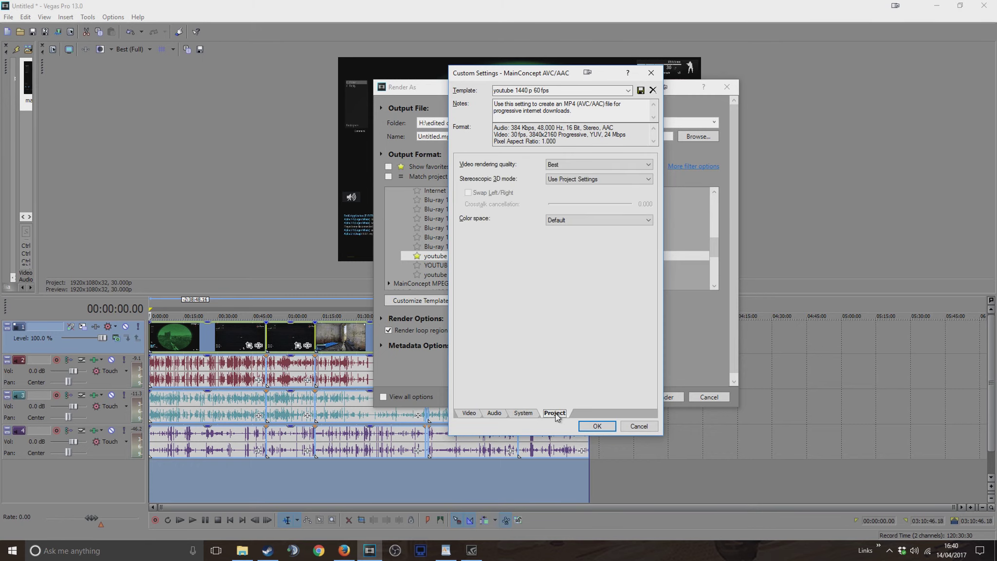
left_click(476, 414)
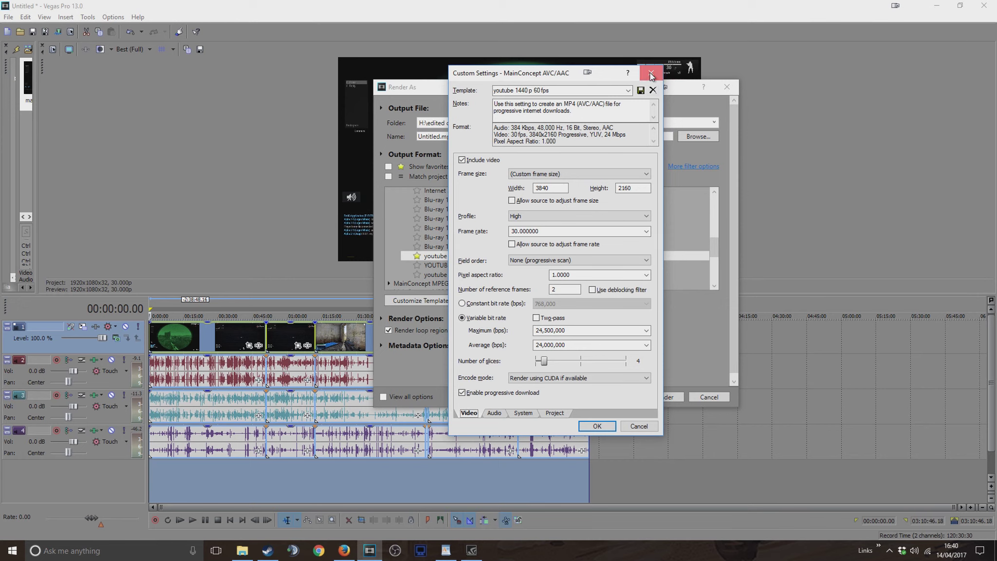
left_click(650, 74)
Close the Render As dialog without rendering
left_click(731, 89)
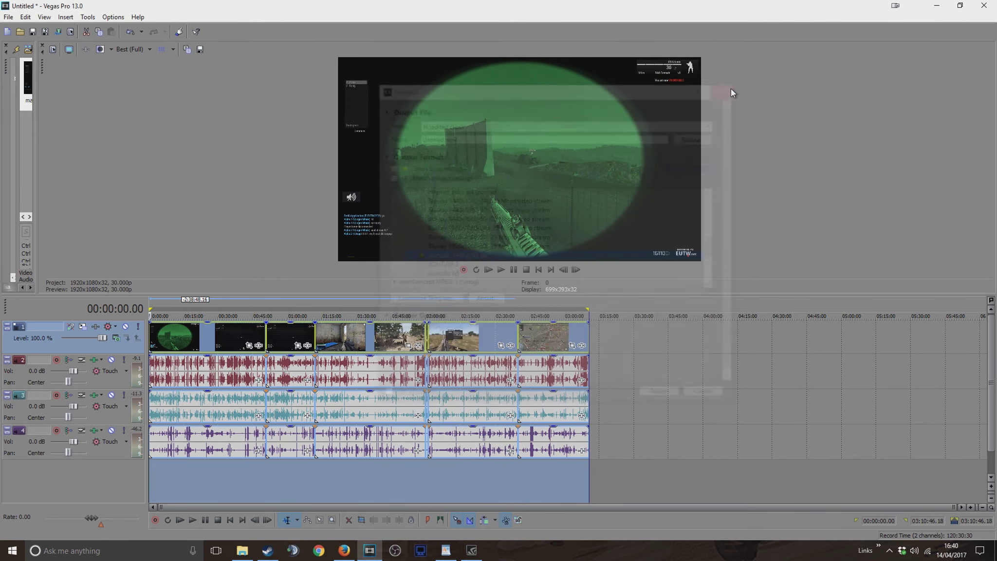